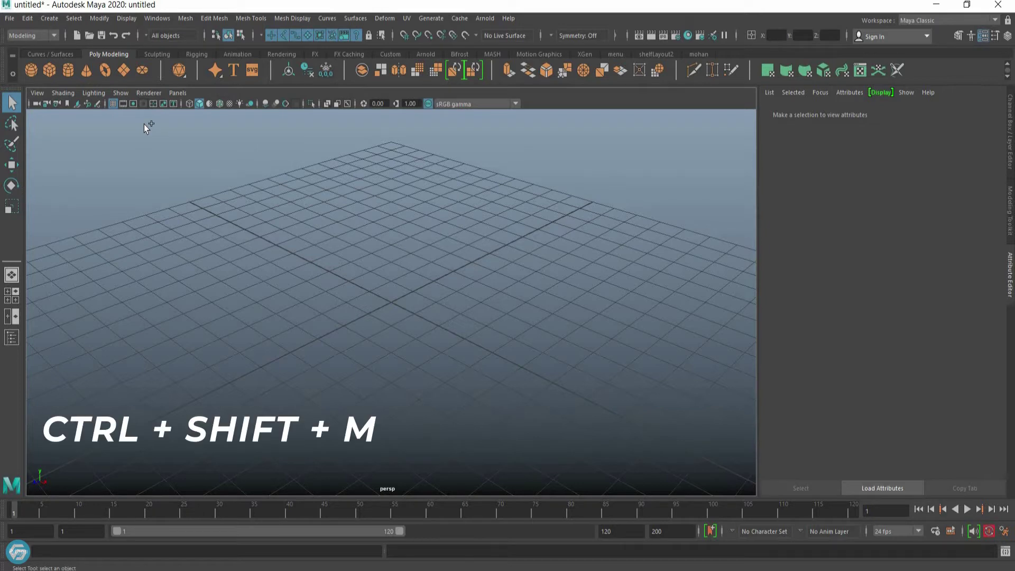
- Toggle the panel toolbar with Ctrl+Shift+M and look through the top camera, then persp
key(ctrl+shift+m)
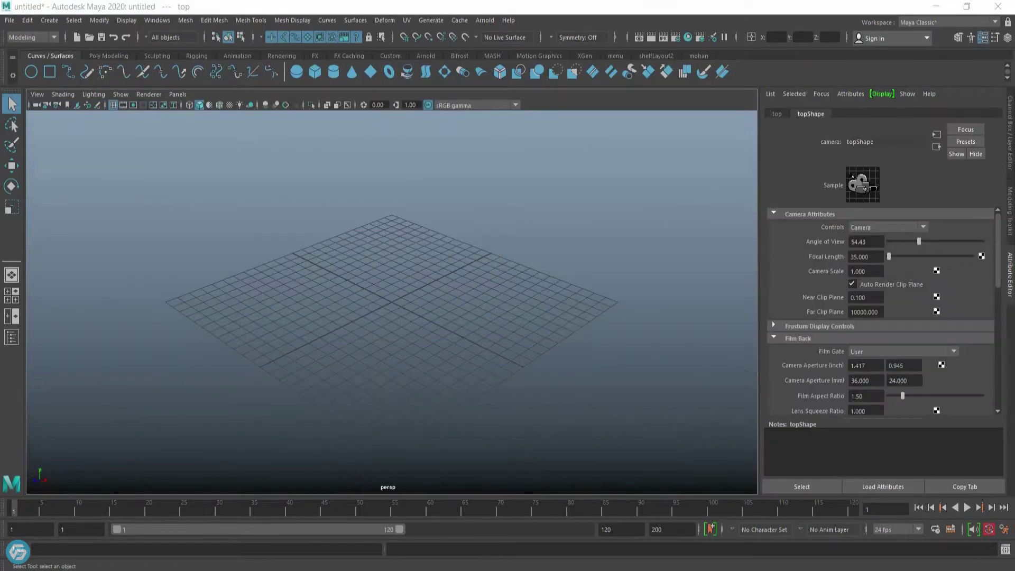
click(35, 105)
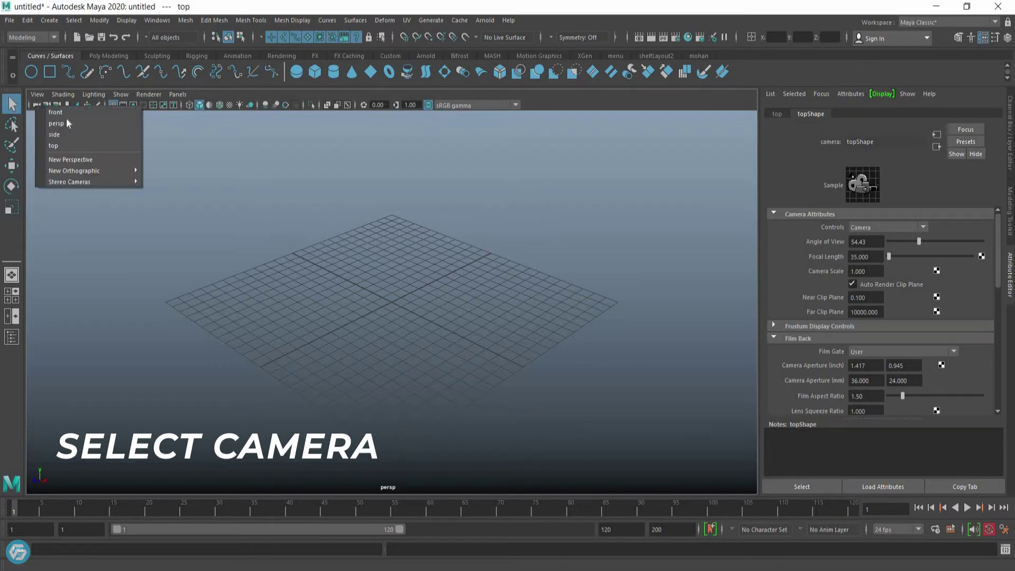
click(72, 147)
click(38, 104)
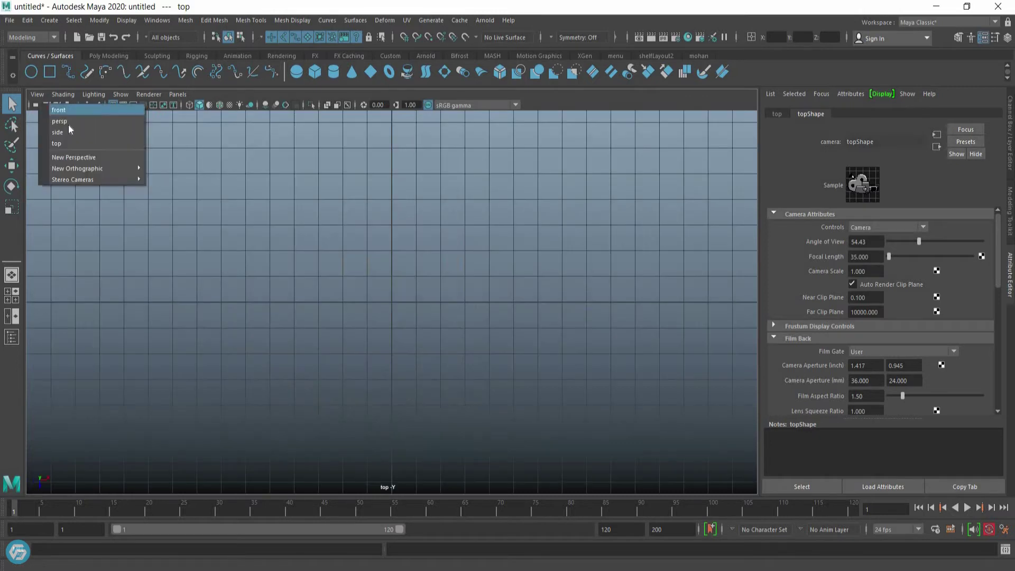
click(68, 124)
- Look through the side camera, then the front camera, then return to persp
click(36, 106)
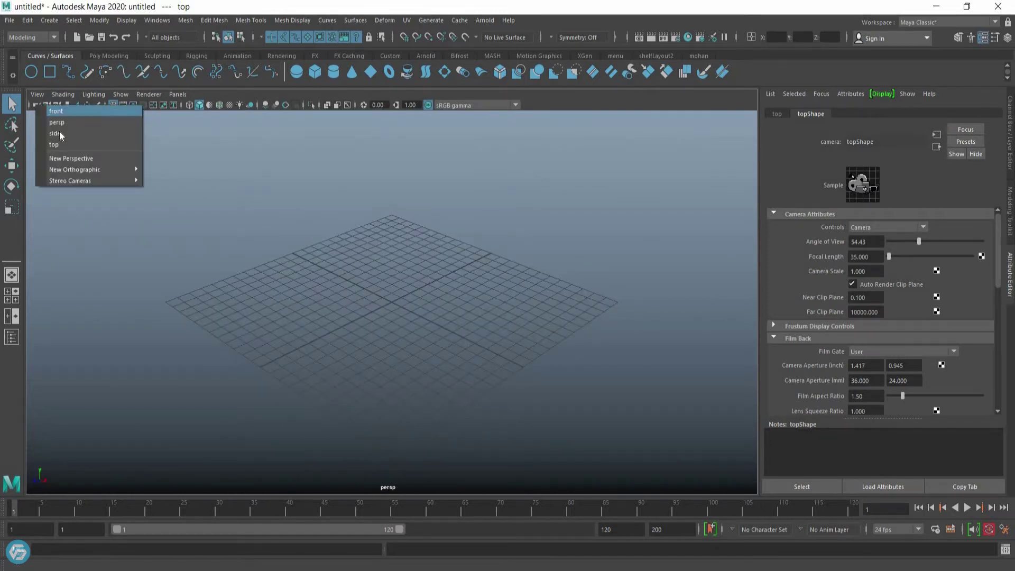
click(54, 134)
click(37, 103)
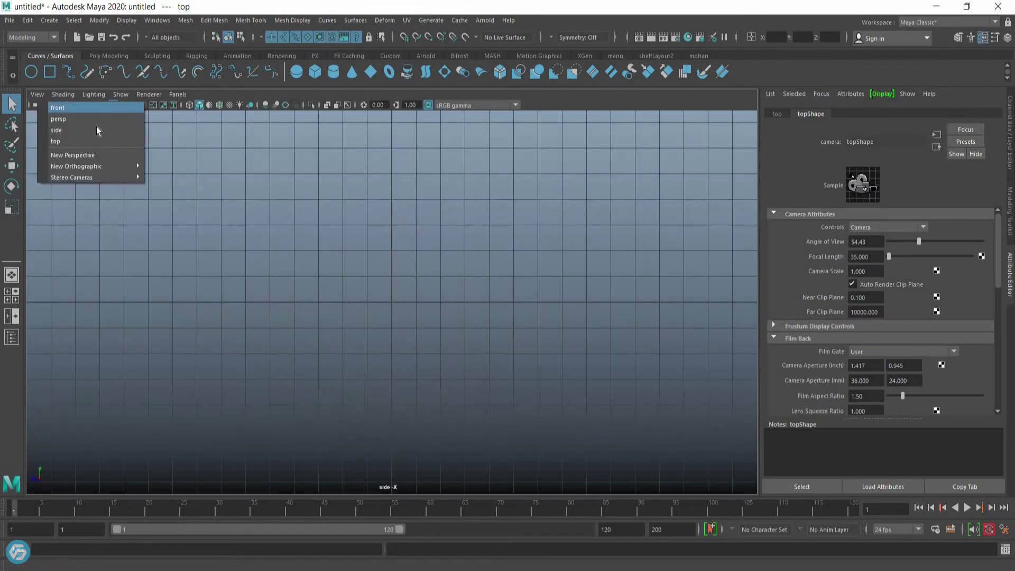
click(56, 111)
click(39, 104)
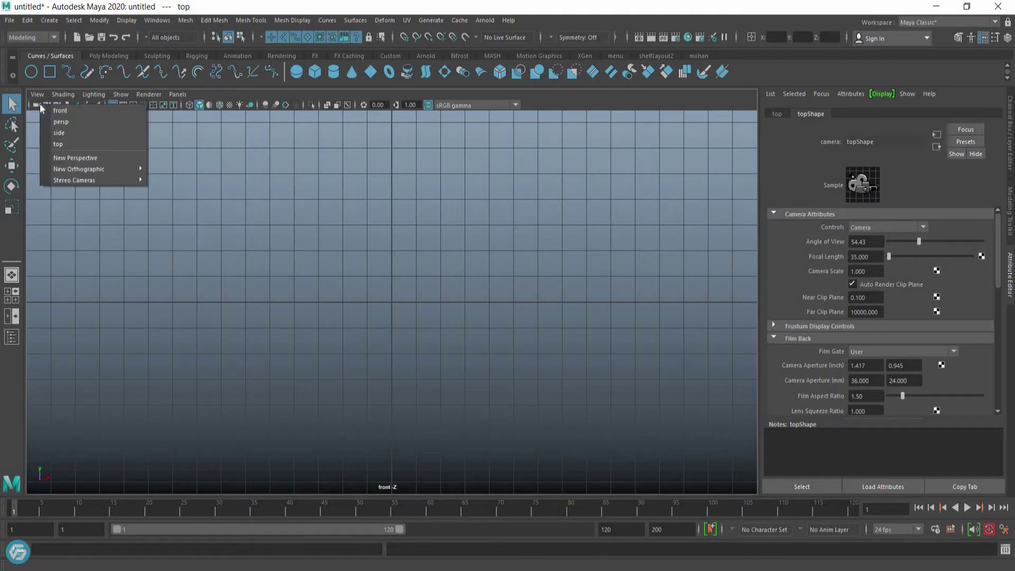
key(Return)
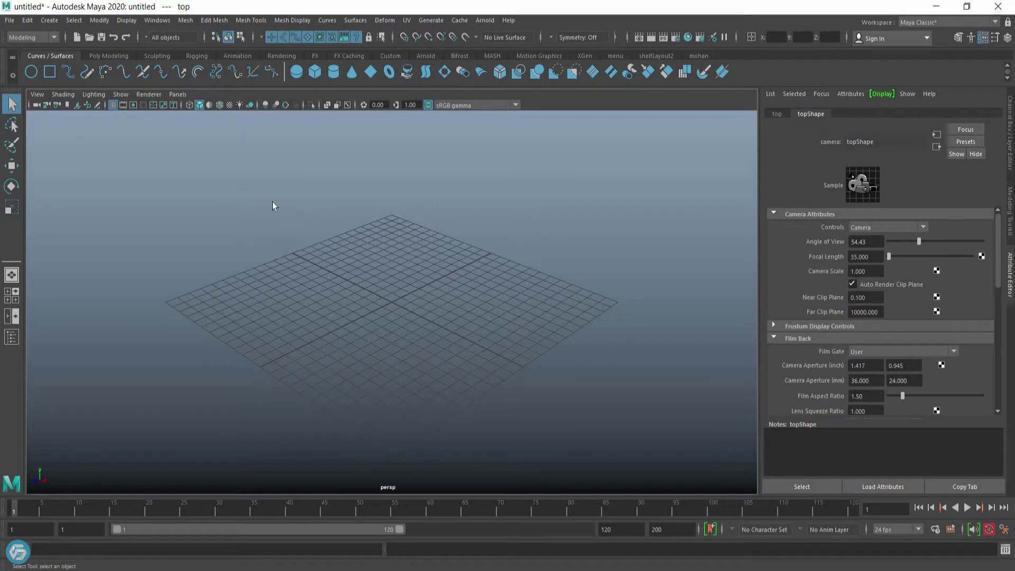
click(37, 94)
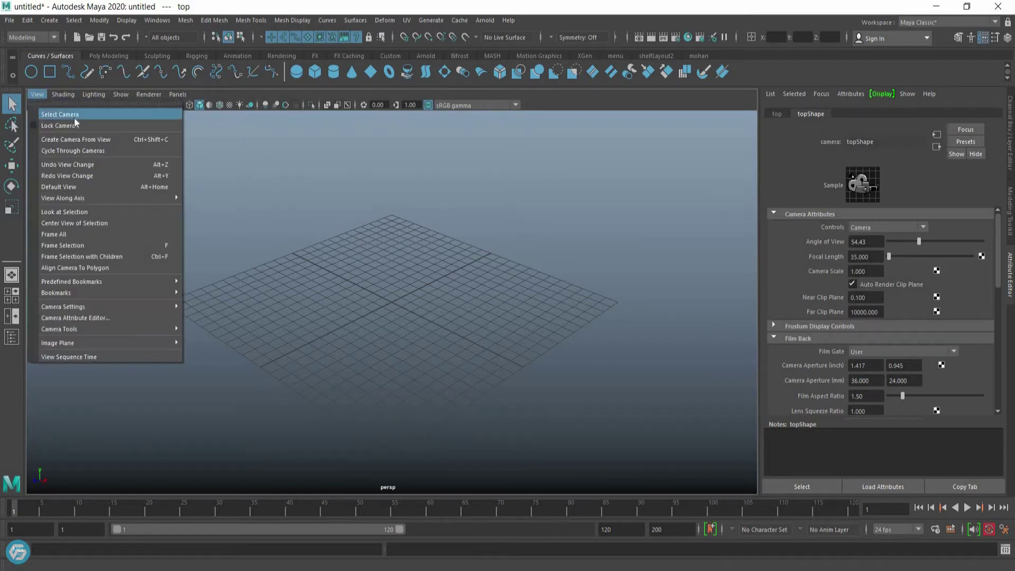
- Select the persp camera and lower its angle of view to 29.11, giving focal length 69.331
click(111, 112)
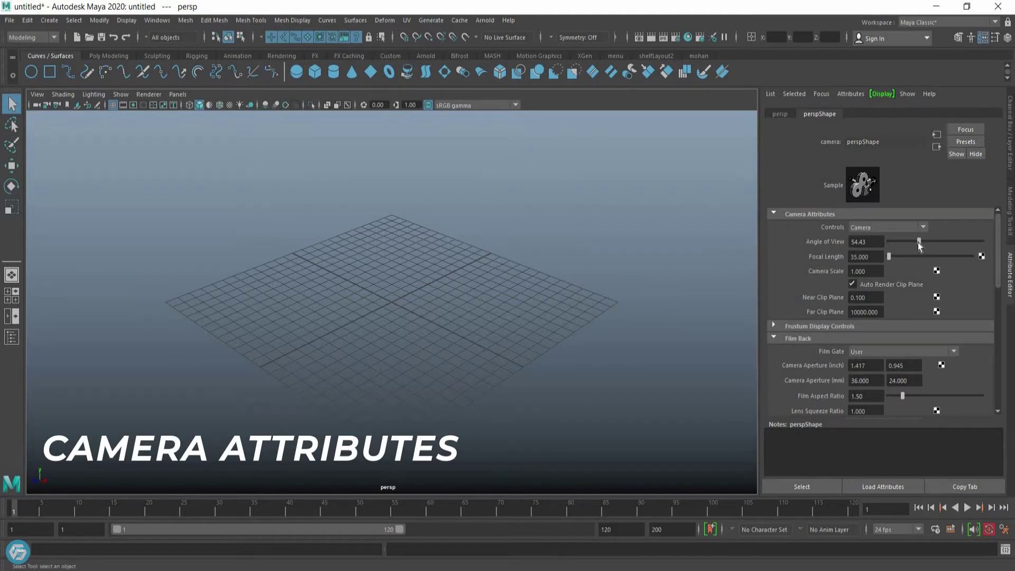
drag(943, 242, 891, 259)
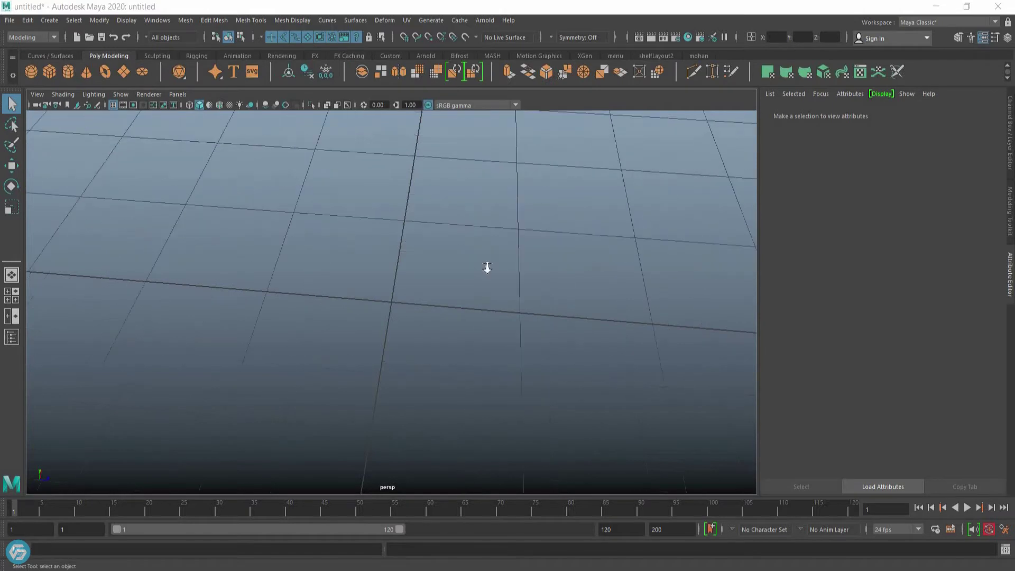
scroll(490, 267, down, 5)
- Create polygon sphere pSphere1 at the grid origin and tumble and zoom in close on it
scroll(476, 265, up, 3)
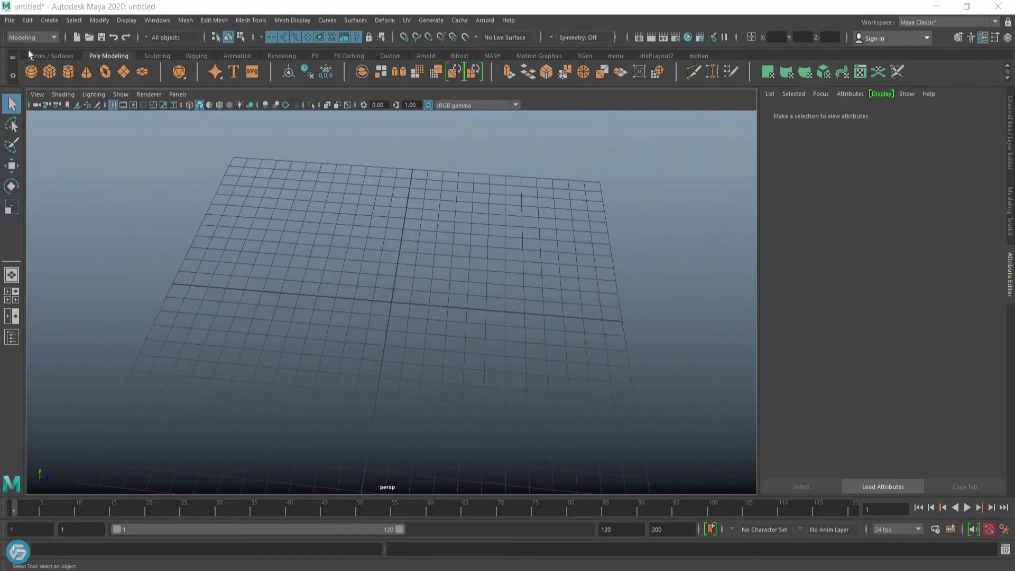
click(31, 71)
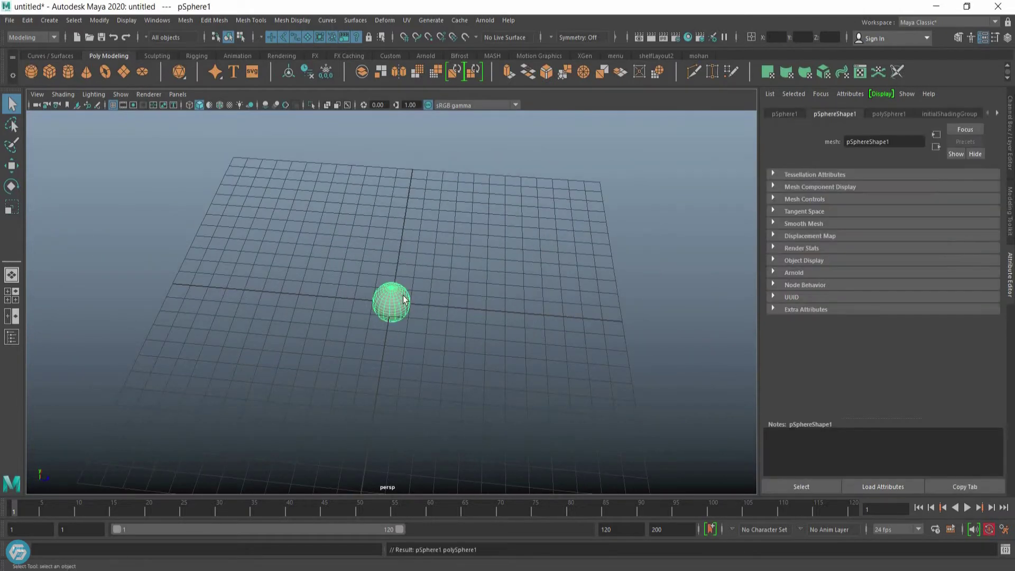
scroll(494, 291, up, 6)
alt+drag(501, 287, 422, 285)
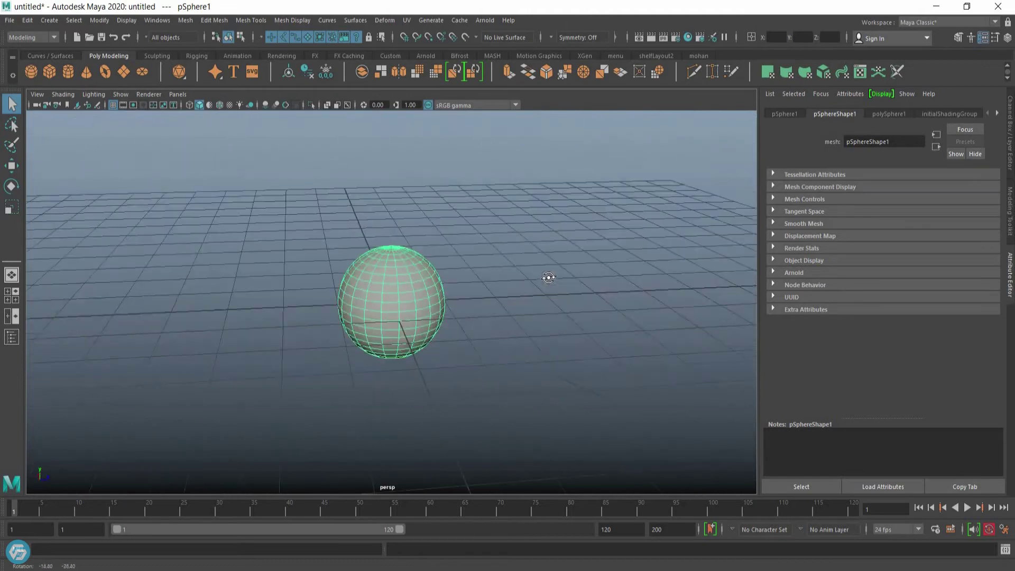
scroll(392, 278, up, 3)
scroll(392, 277, down, 1)
scroll(392, 275, up, 1)
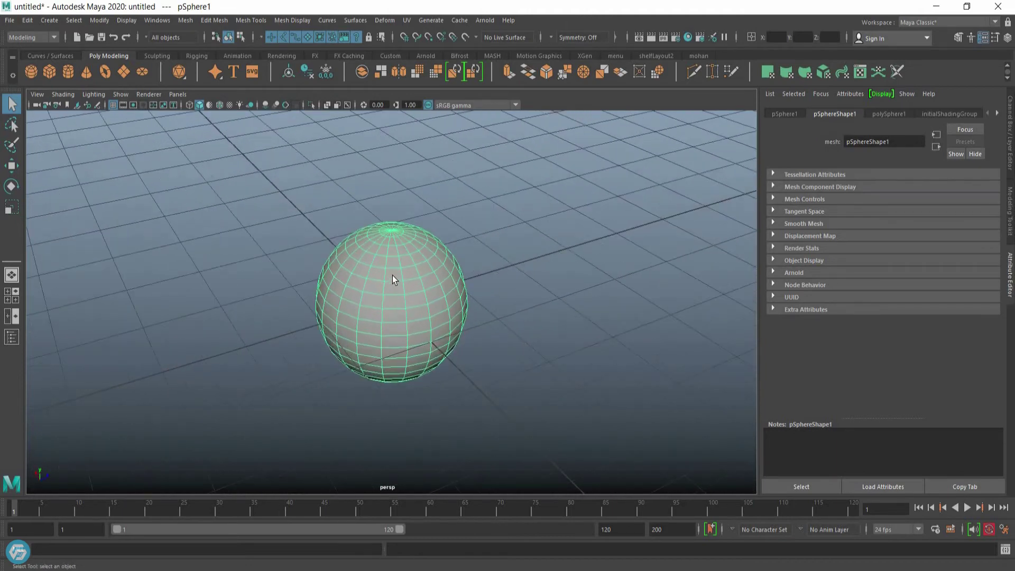
scroll(393, 275, down, 1)
scroll(322, 262, up, 1)
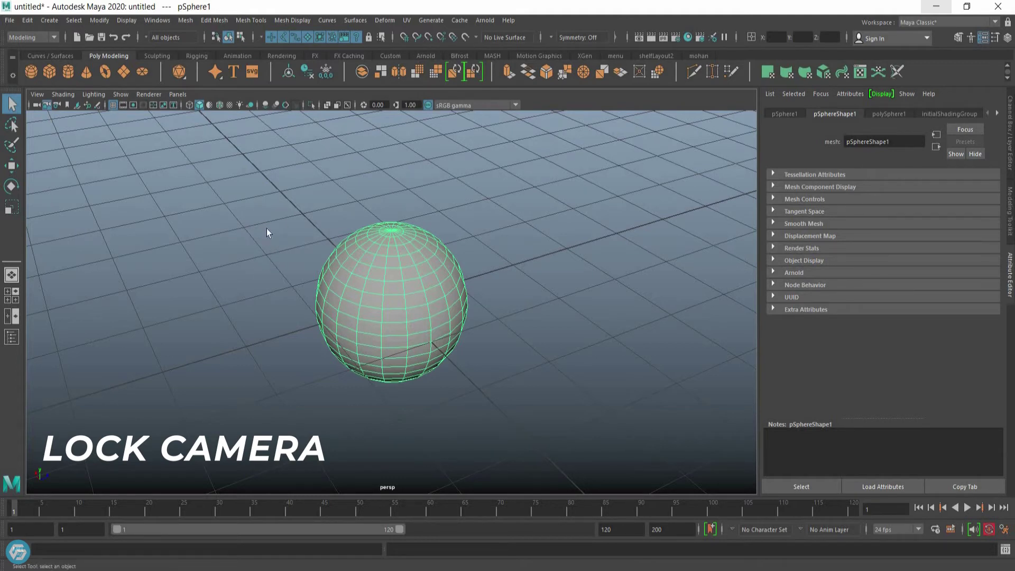
alt+drag(256, 233, 183, 190)
- Unlock the persp camera, orbit to a flatter angle, then re-lock it and test the view
click(182, 190)
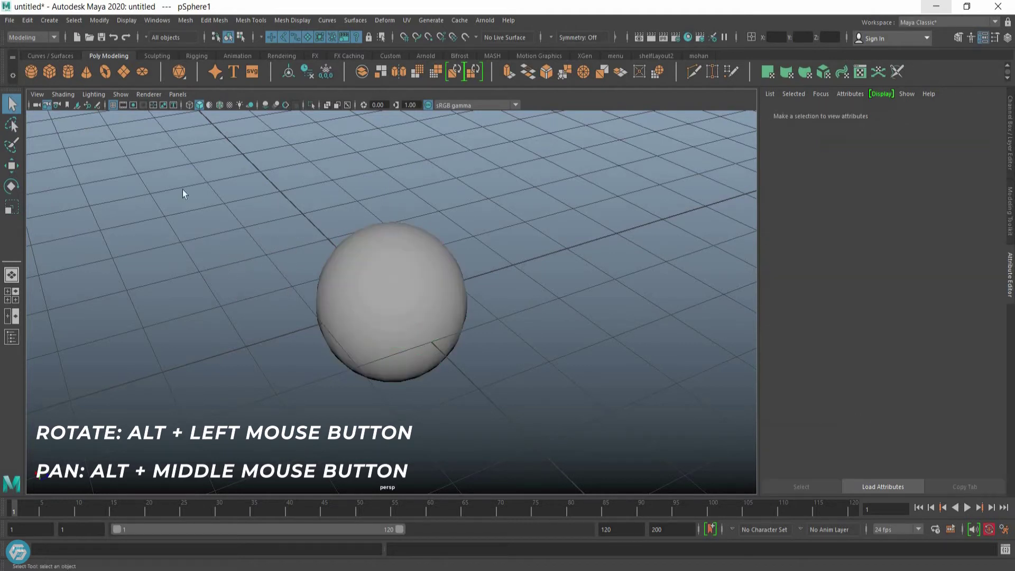
click(46, 105)
alt+drag(266, 252, 123, 208)
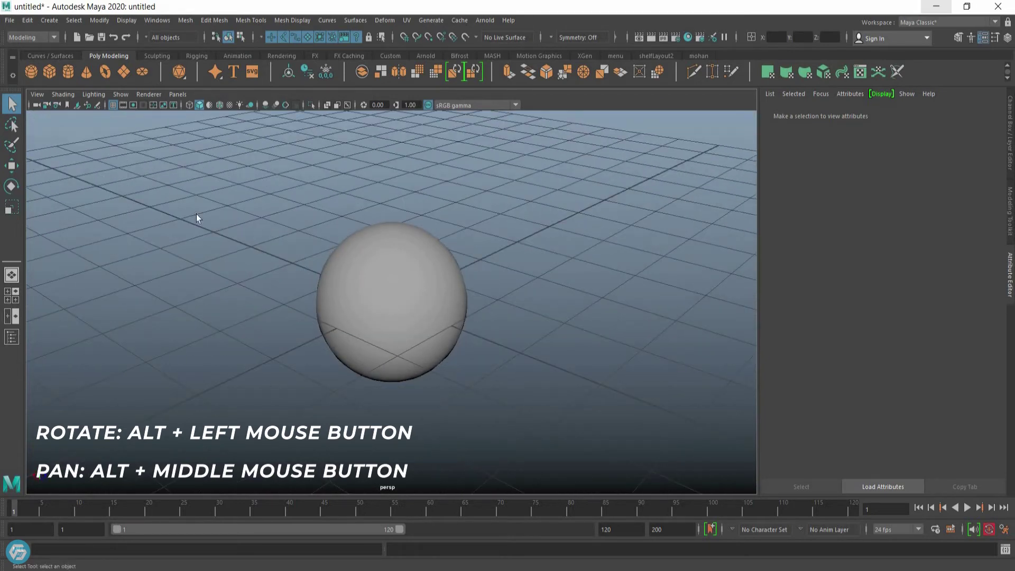
click(46, 106)
click(330, 267)
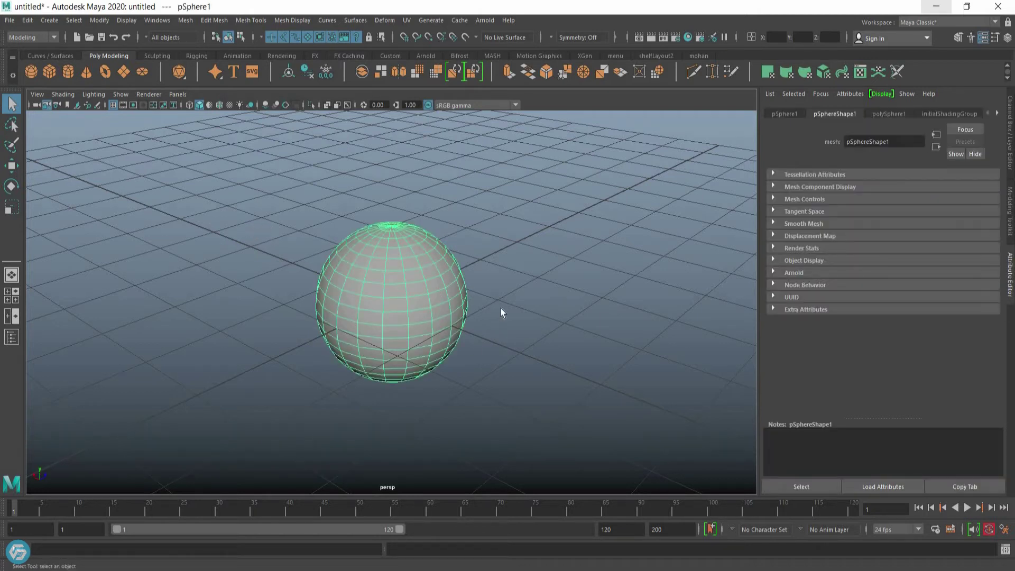
click(491, 270)
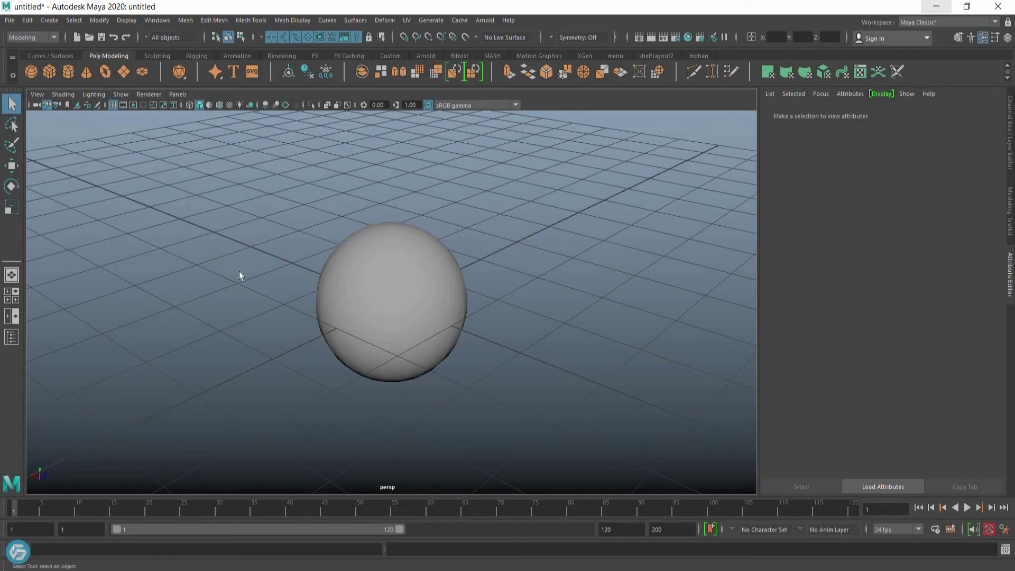
alt+drag(243, 271, 110, 170)
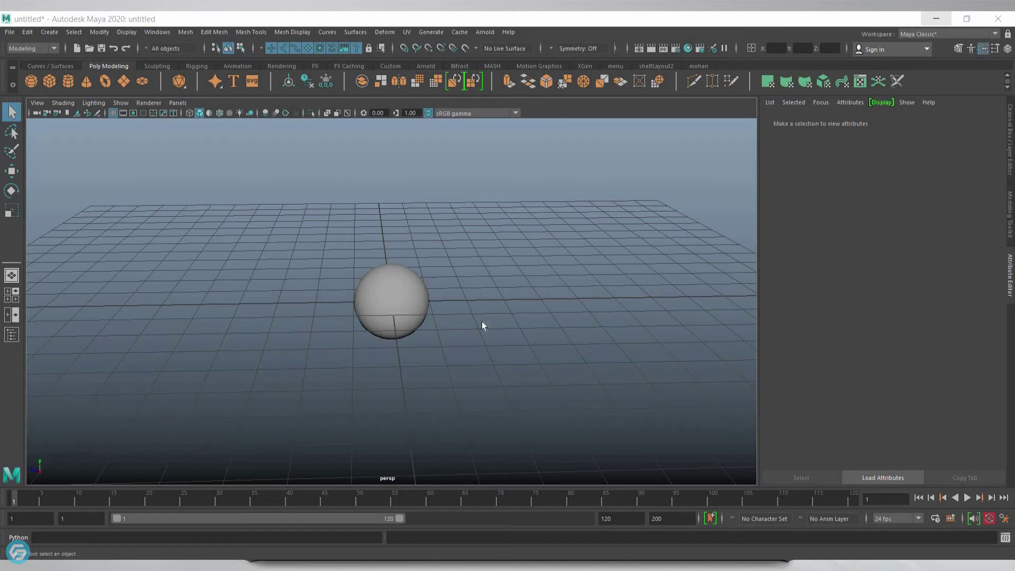
- Tumble and dolly the persp camera around the sphere, ending on a close oblique view
alt+drag(303, 259, 404, 260)
scroll(412, 262, up, 3)
scroll(412, 263, down, 5)
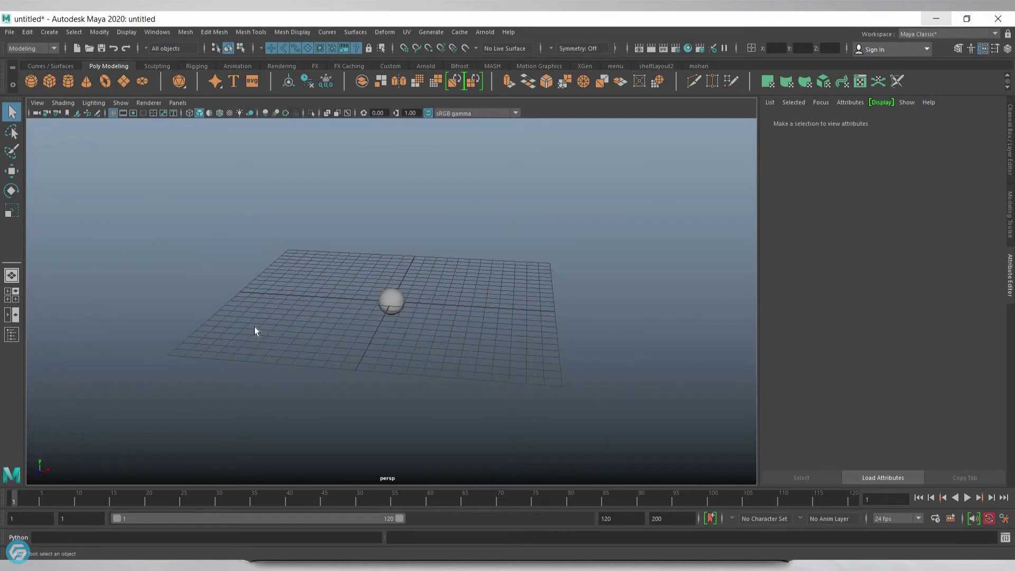
alt+drag(346, 332, 270, 314)
scroll(340, 314, up, 4)
alt+drag(340, 314, 430, 278)
scroll(430, 279, down, 5)
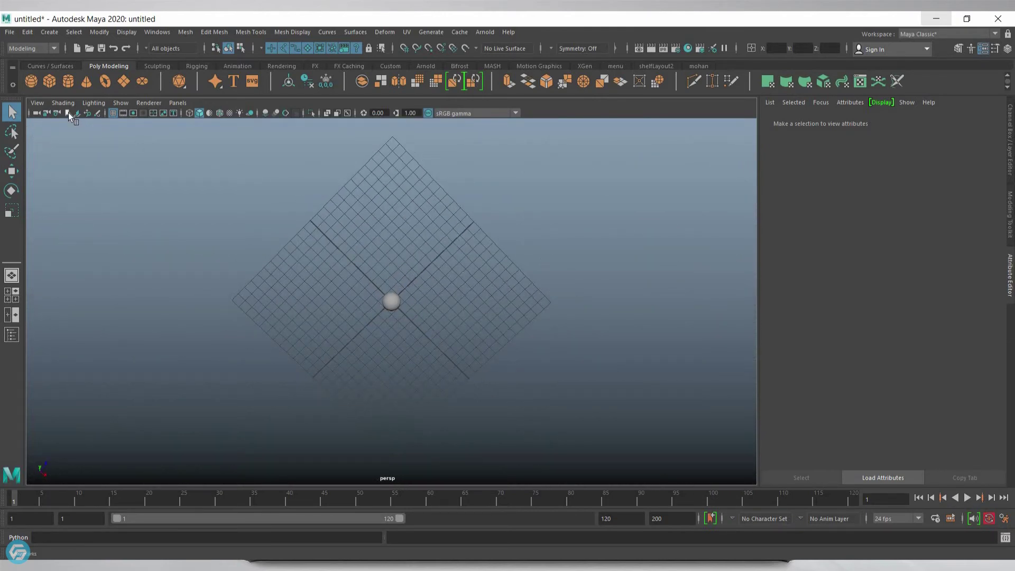
alt+drag(433, 261, 414, 306)
scroll(414, 306, up, 6)
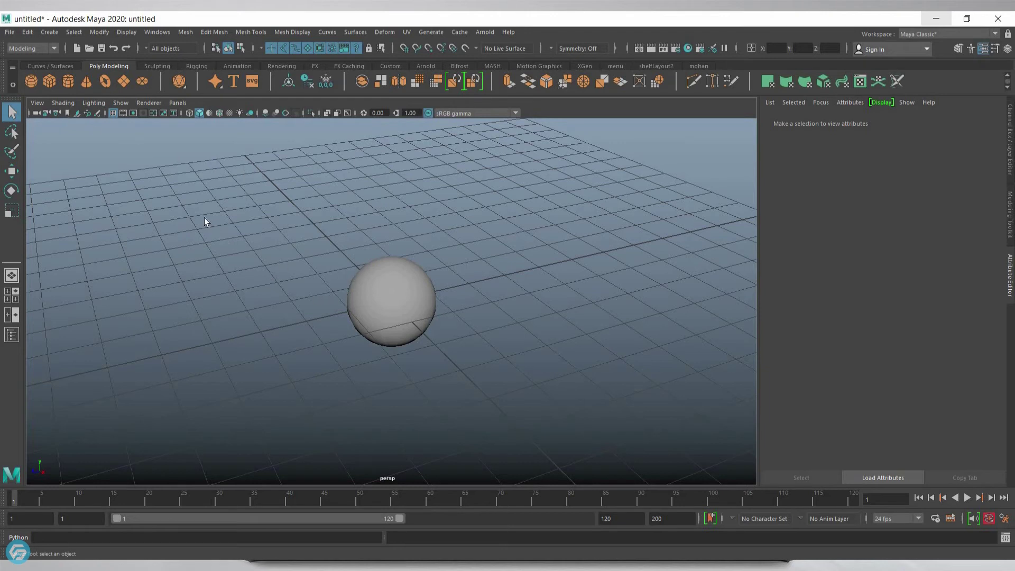
click(66, 114)
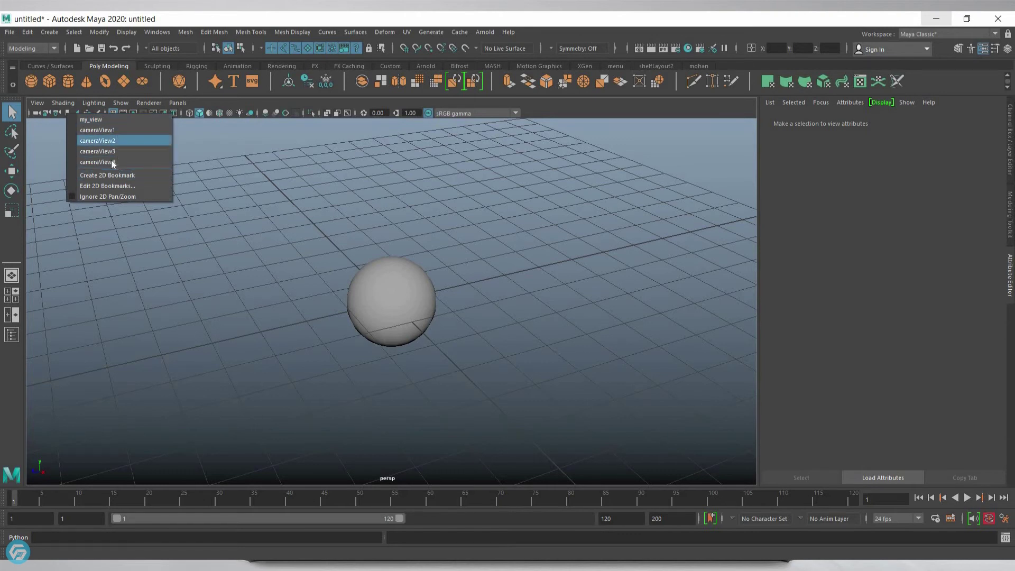
- Recall the cameraView1, cameraView2 and cameraView3 bookmarks one after another
click(112, 133)
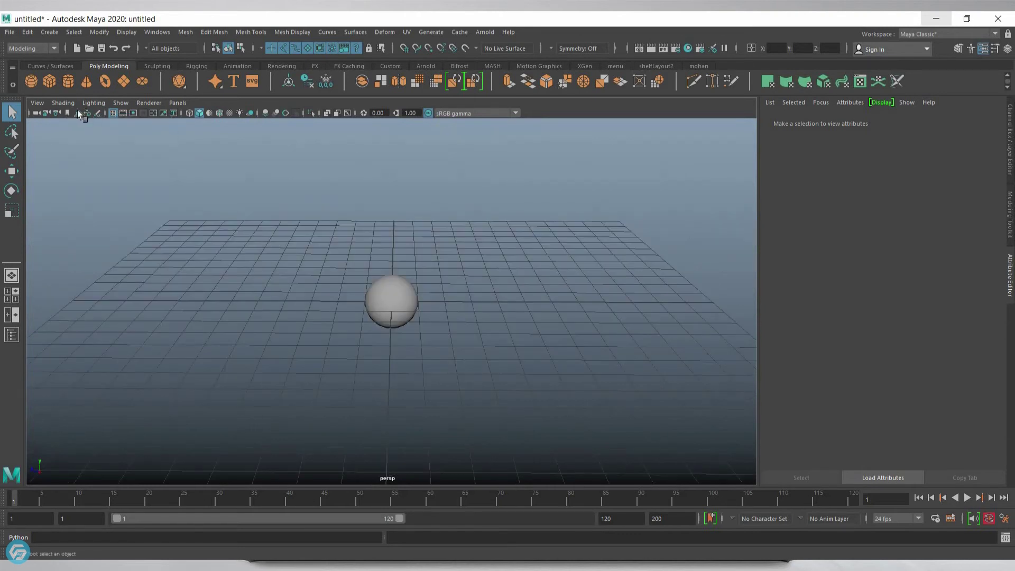
click(65, 113)
click(100, 138)
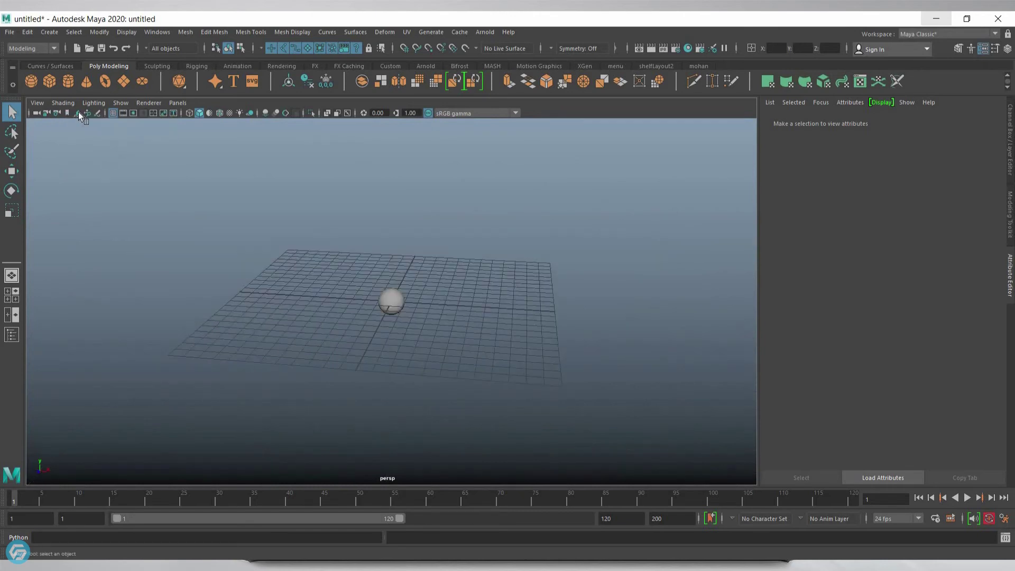
click(66, 113)
click(98, 150)
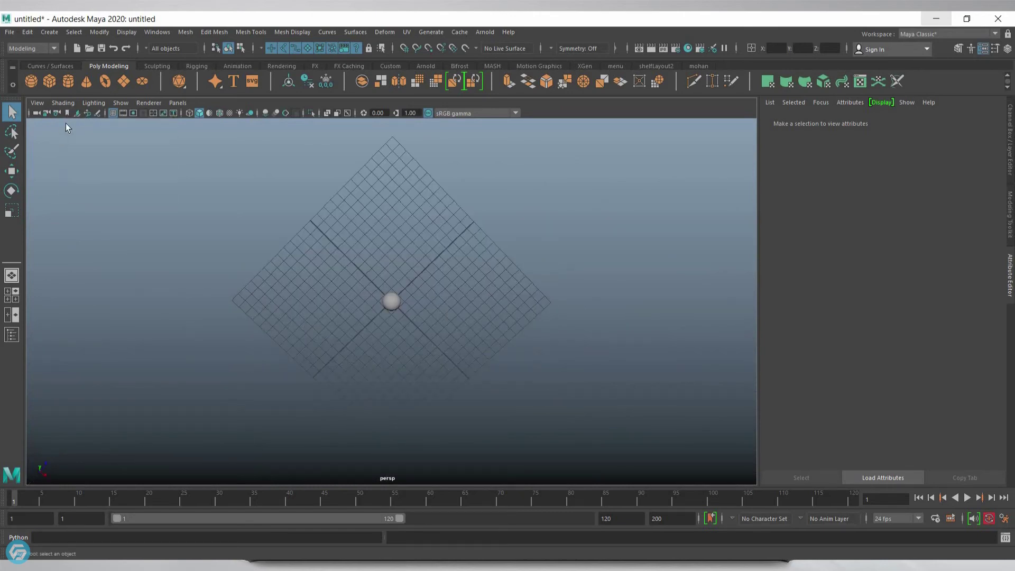
click(66, 113)
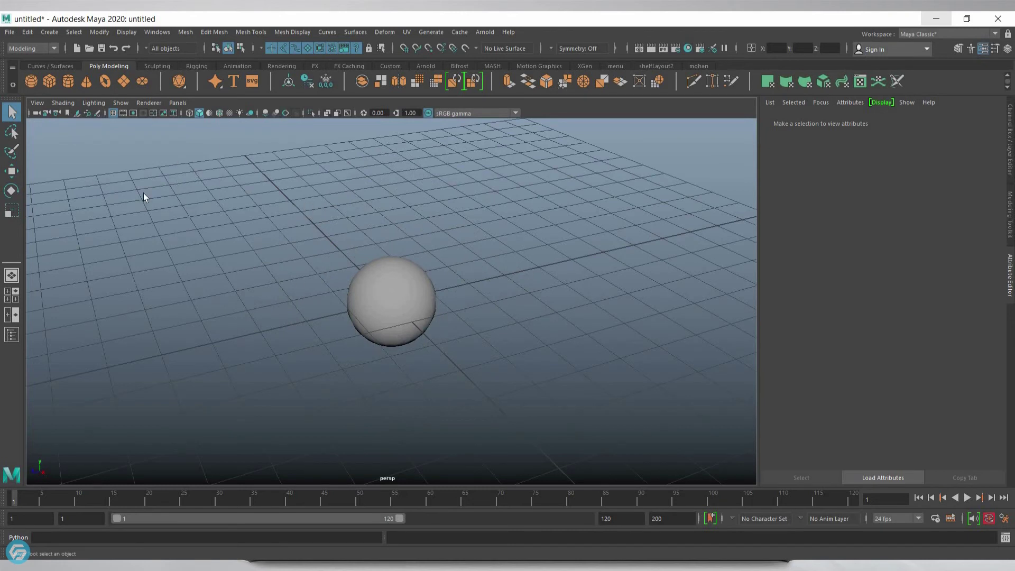
click(62, 112)
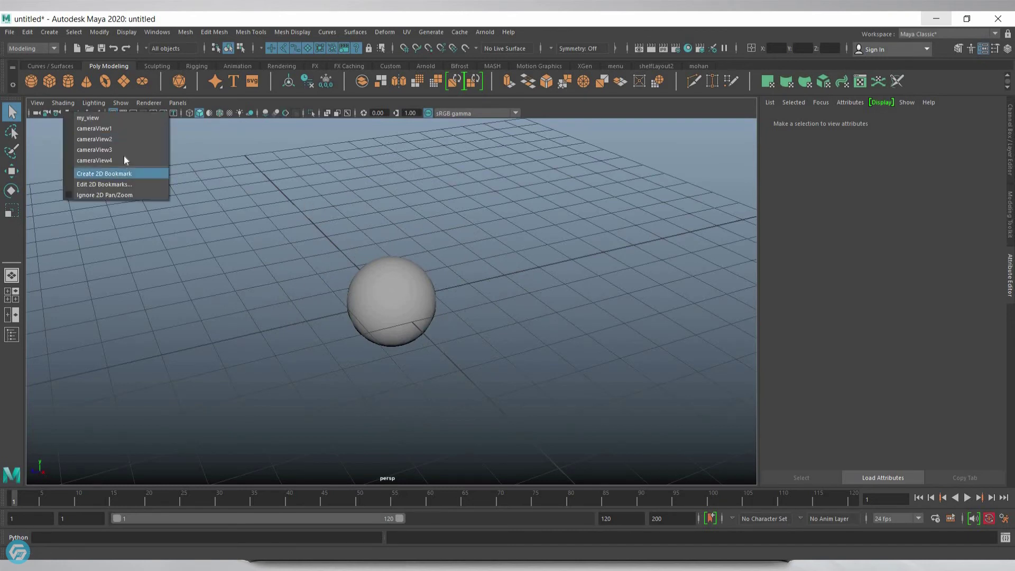
- Open the persp camera's Bookmark Editor and pick cameraView2 in its list
click(117, 183)
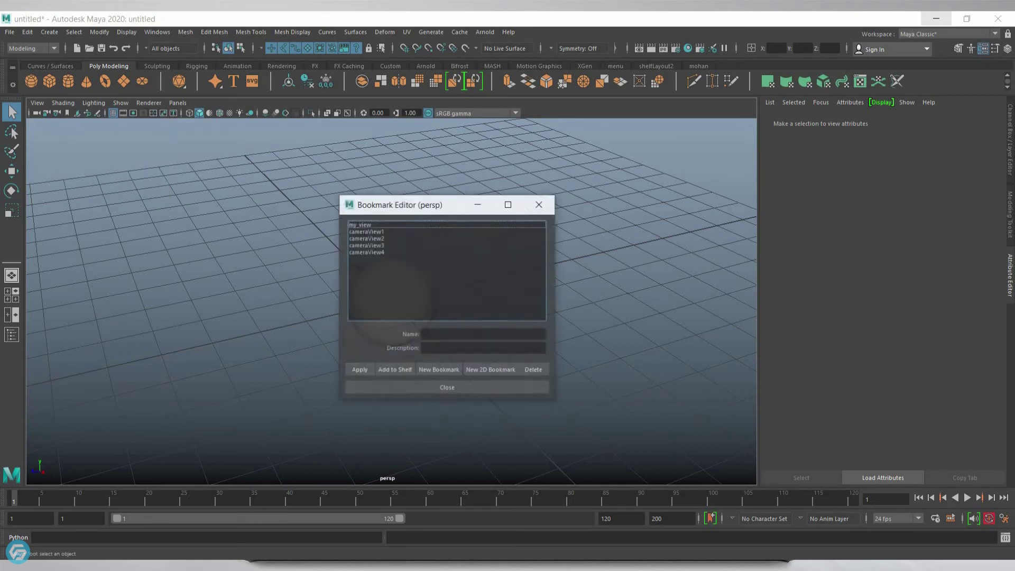
click(380, 238)
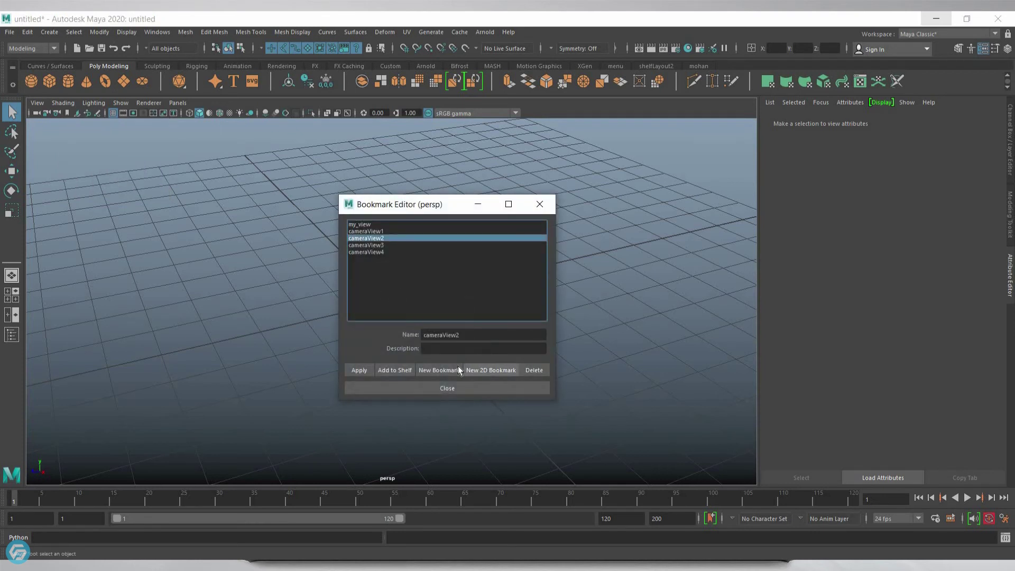